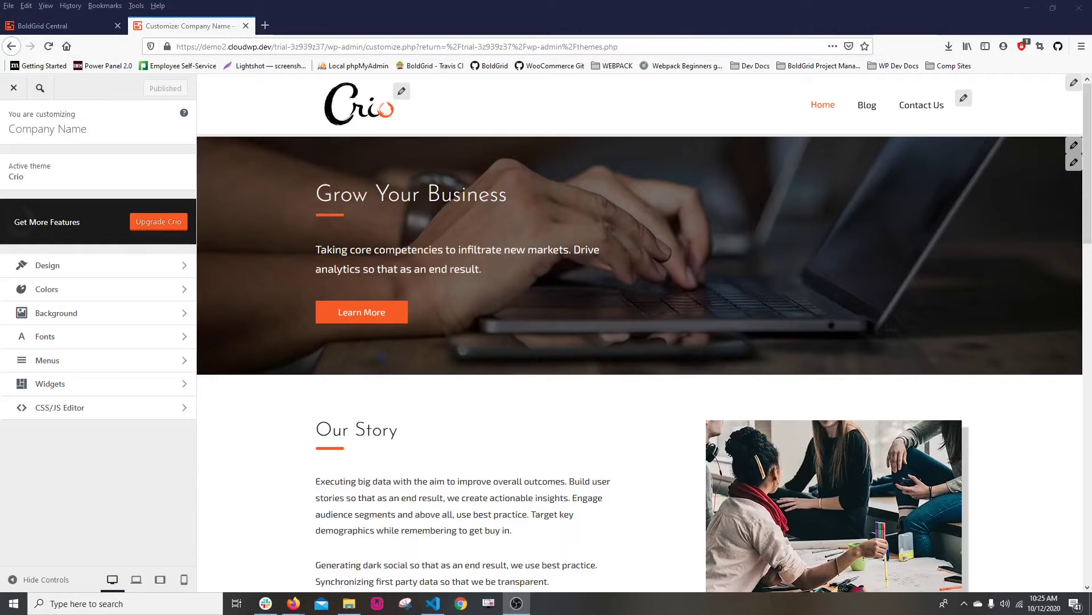
Open Design > Header > Layout and set Row 1 Branding and Menu to 6 columns each.
click(107, 273)
click(95, 170)
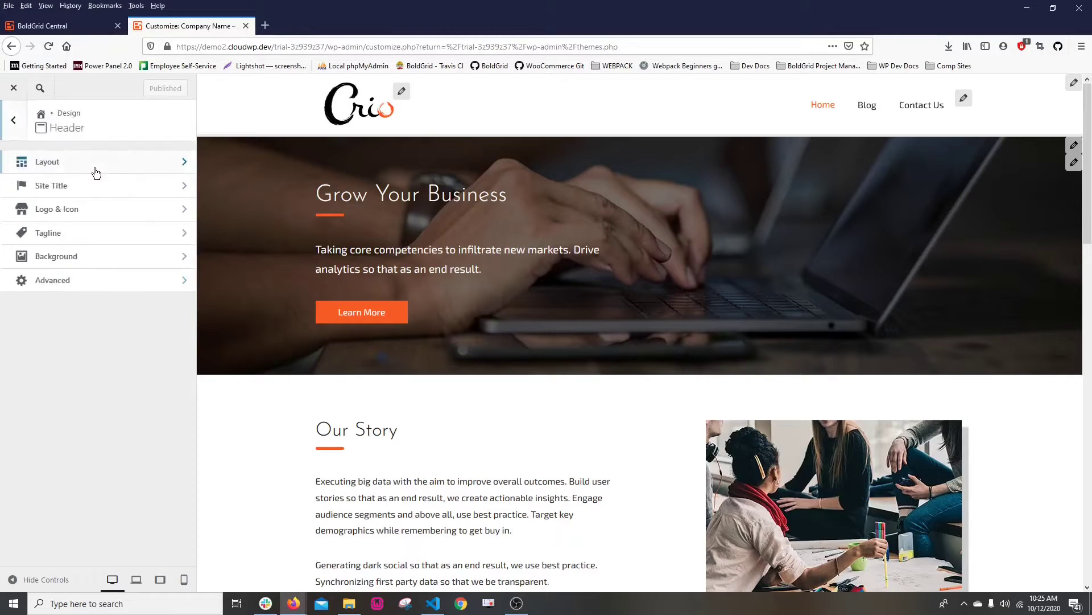
click(96, 172)
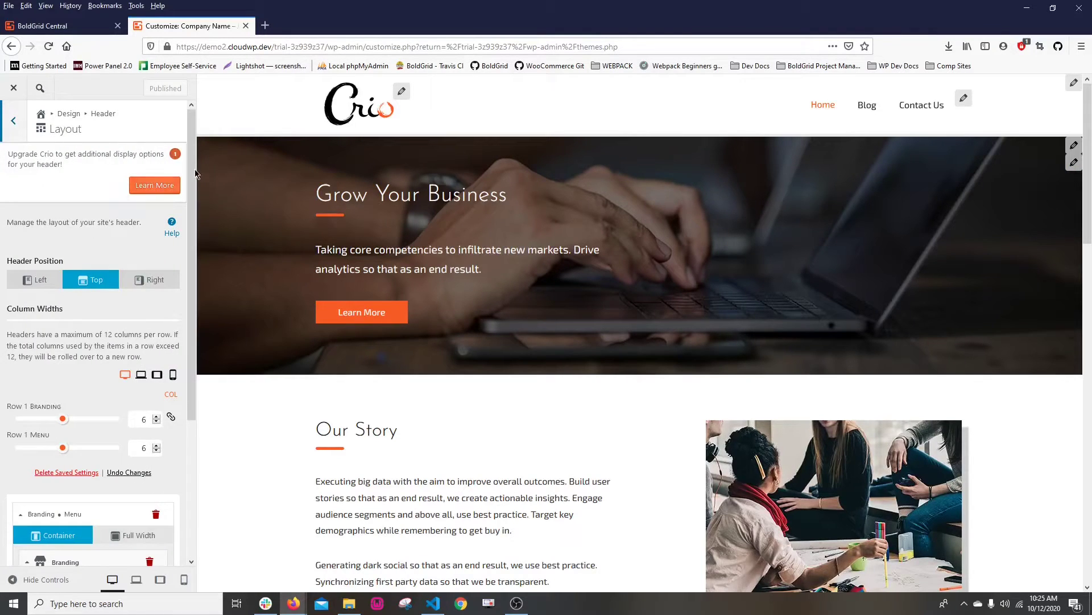
drag(190, 171, 189, 323)
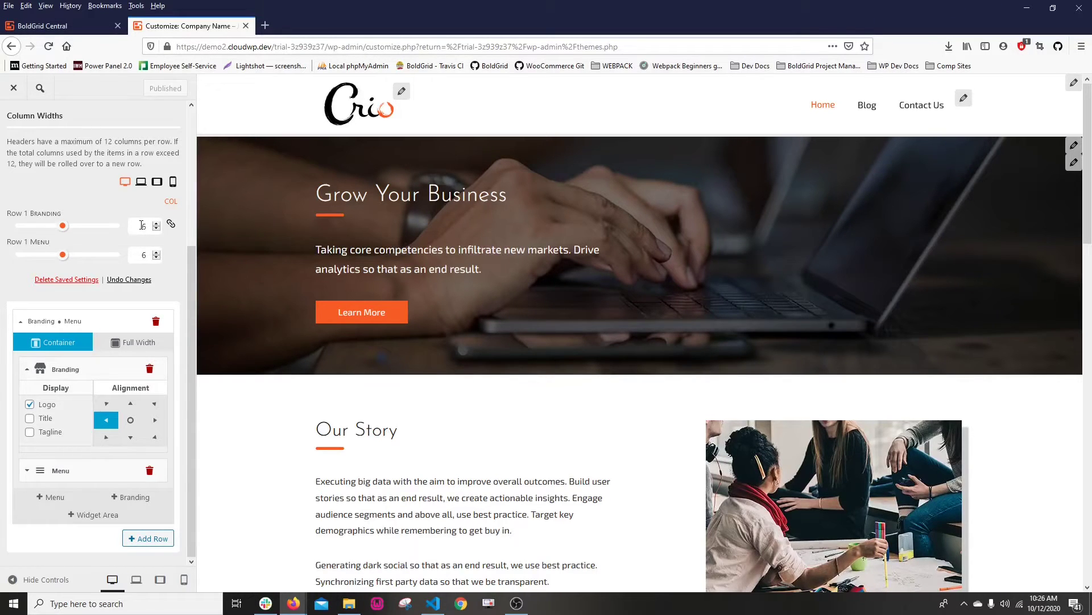
click(156, 255)
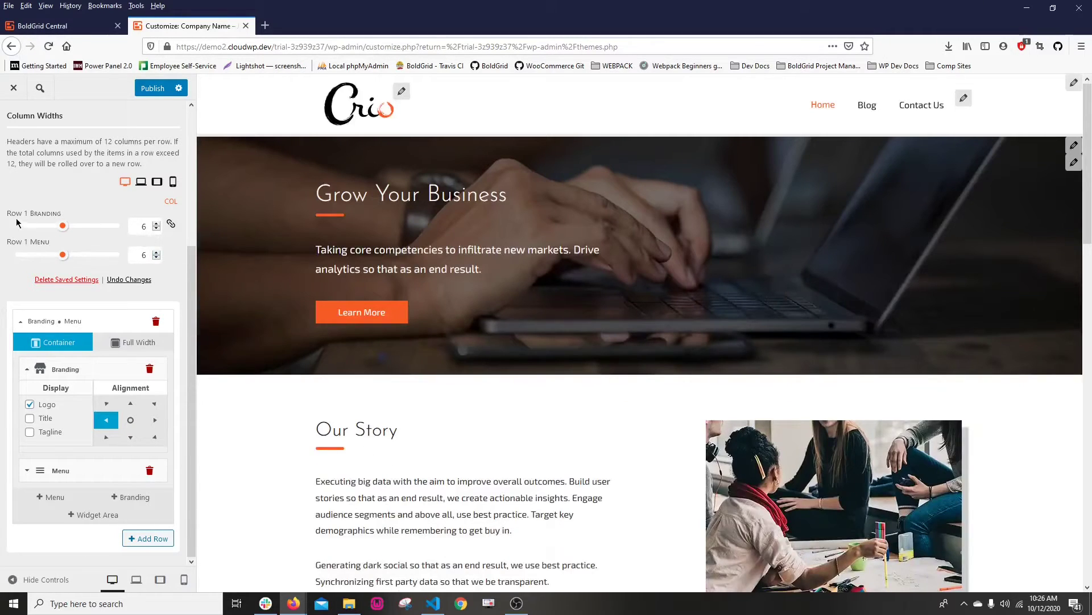
drag(6, 215, 63, 228)
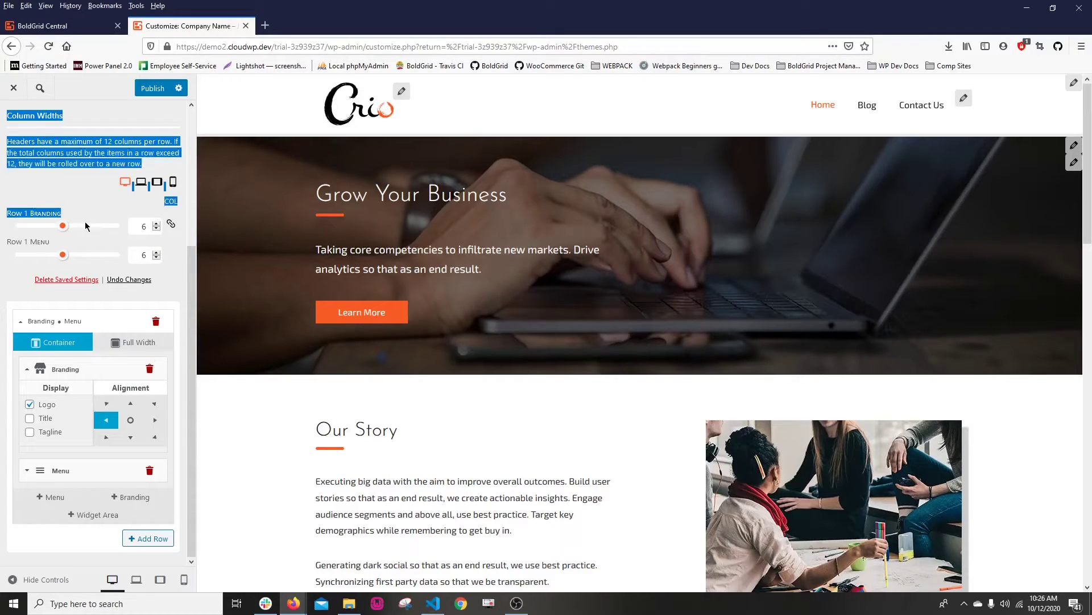
click(19, 248)
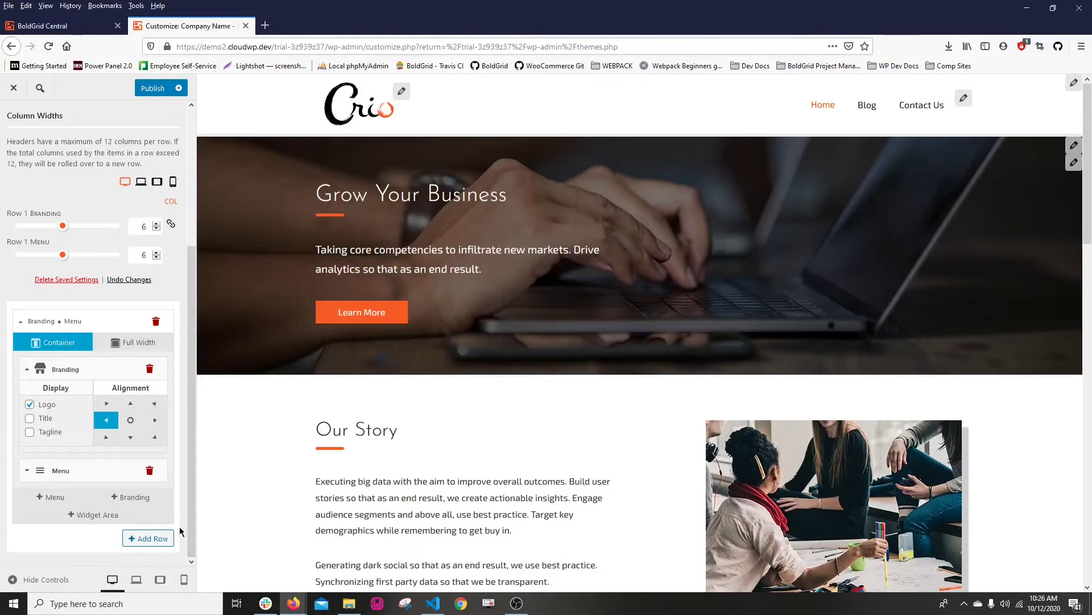
Add a new empty second row below the branding and menu row.
click(148, 538)
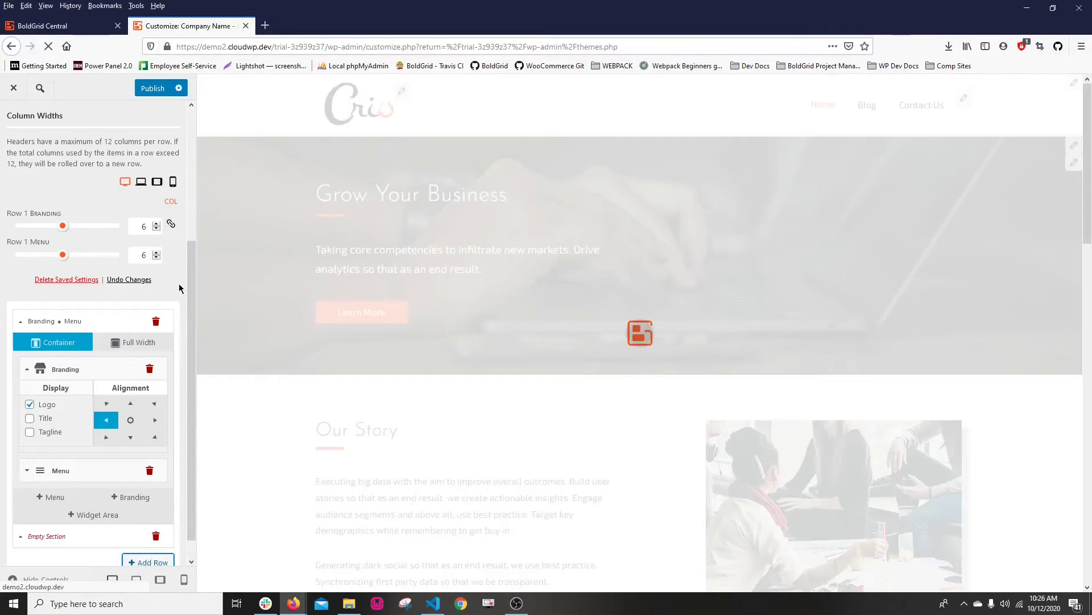
drag(193, 292, 73, 544)
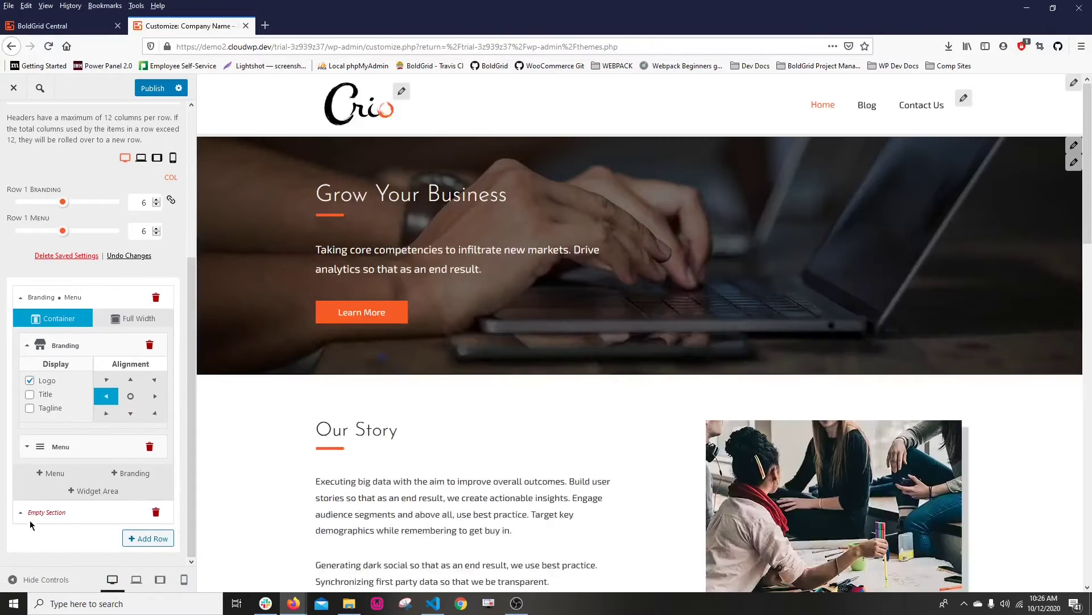
click(48, 513)
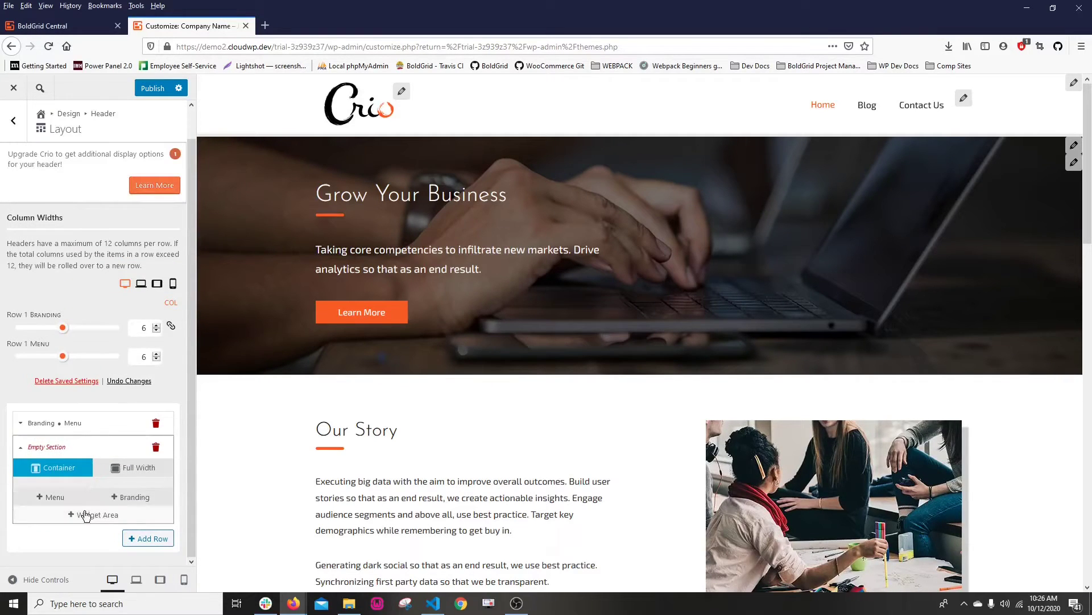
Put a Widget Area in the new row and expand its details.
click(86, 514)
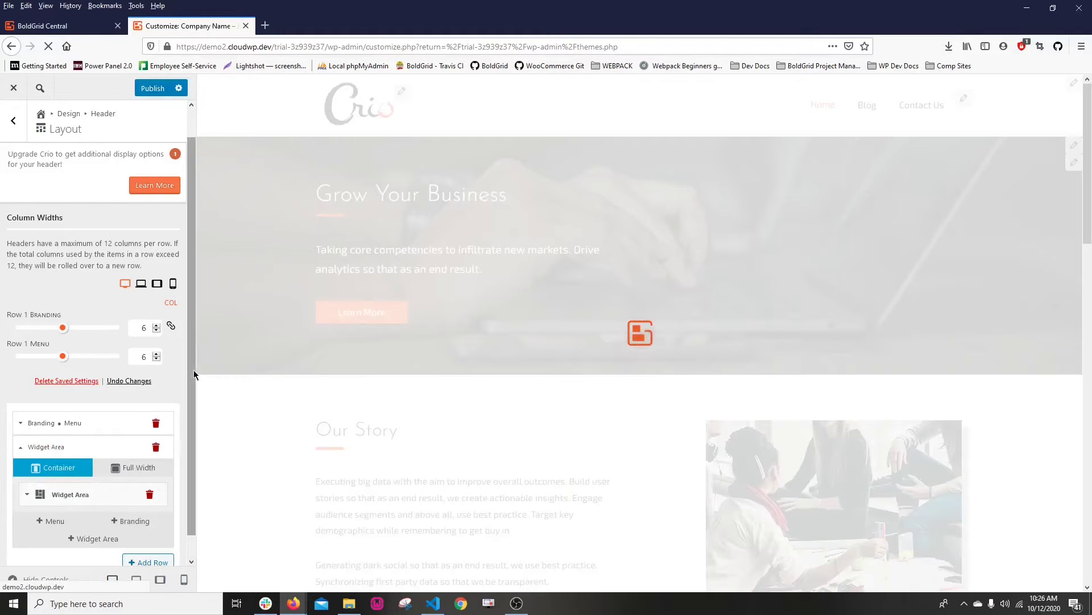
scroll(165, 480, down, 2)
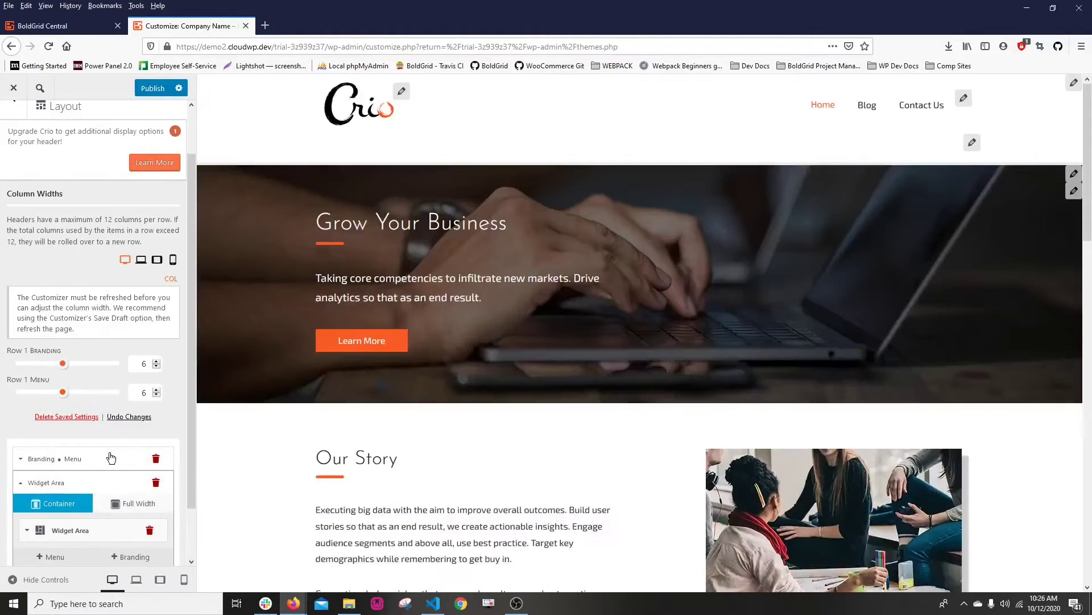
scroll(100, 500, down, 2)
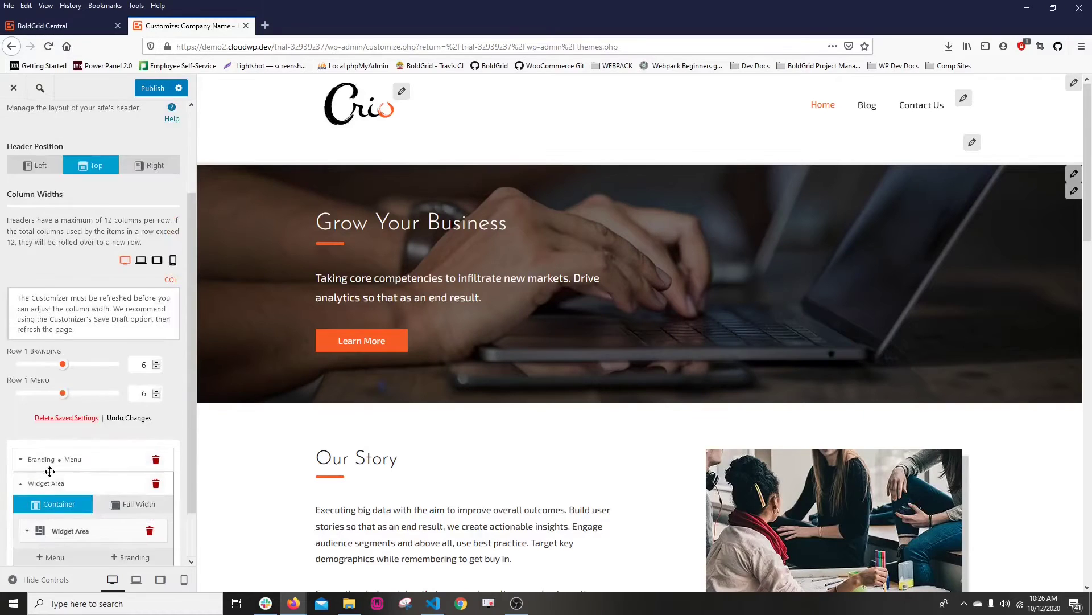
scroll(85, 470, down, 2)
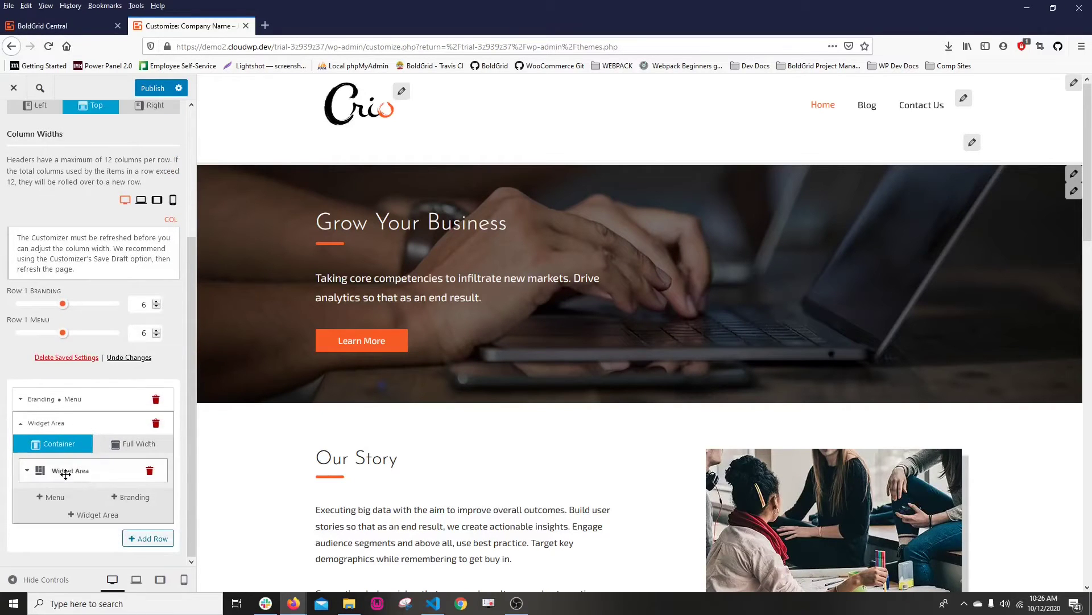
click(70, 471)
Add a Search widget to Header Column 1 so a search box appears under the logo.
click(64, 525)
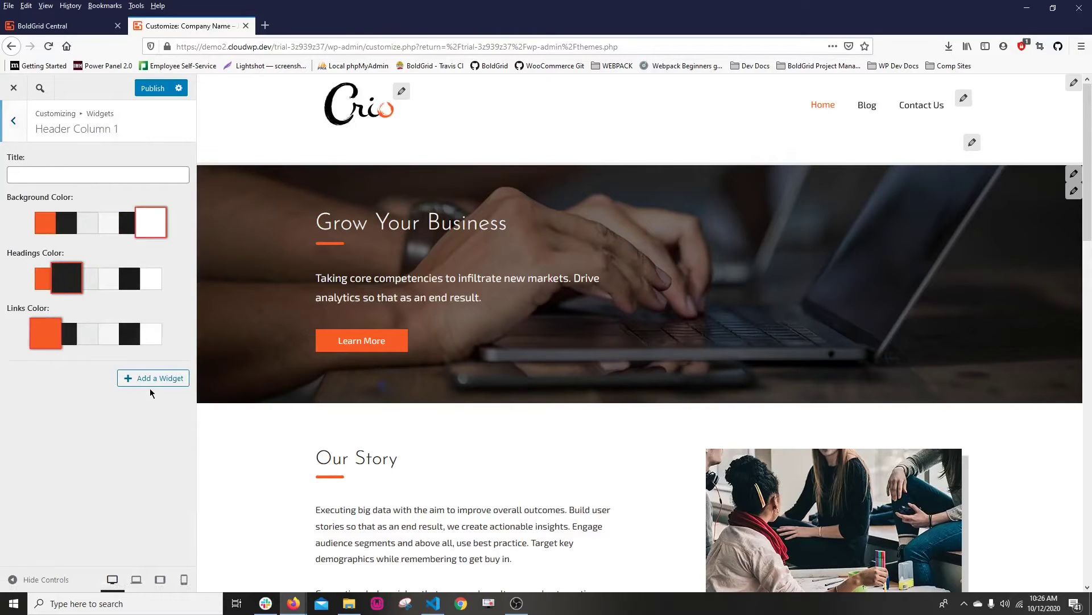
click(148, 377)
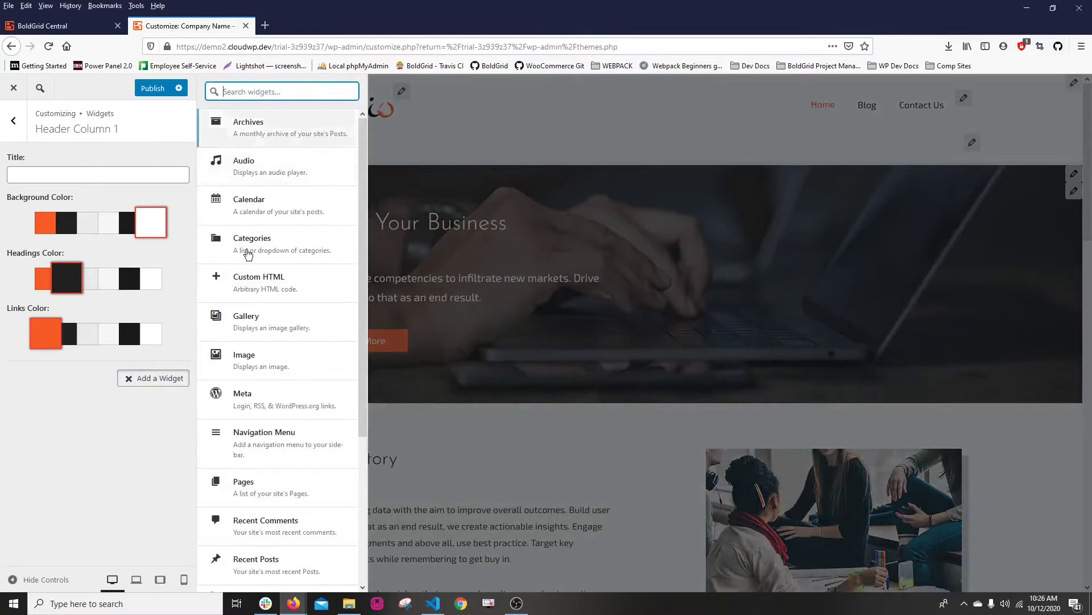
scroll(244, 398, down, 5)
click(267, 441)
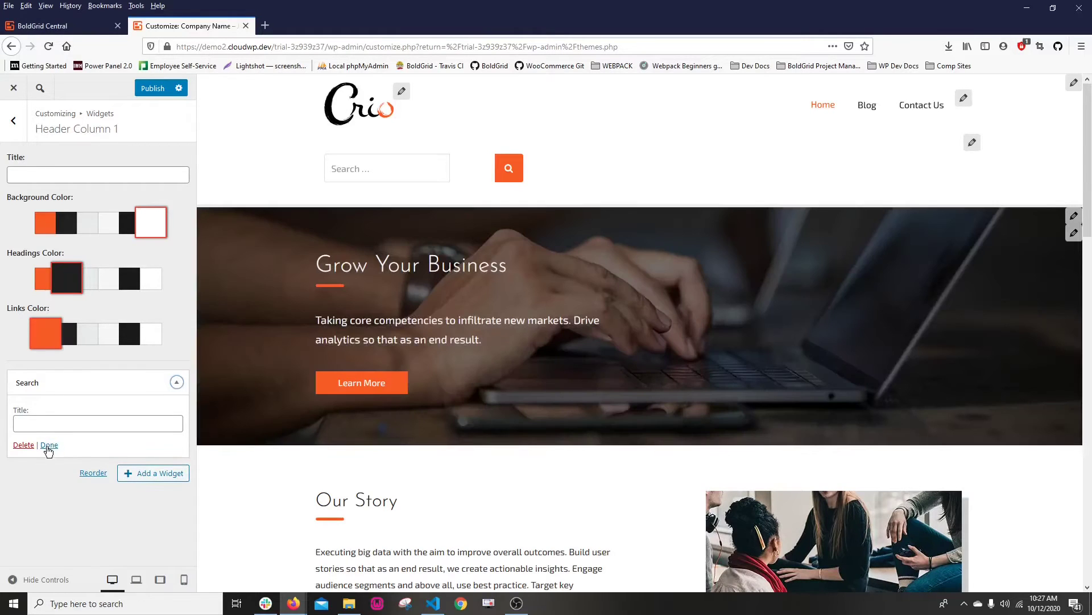
click(48, 445)
drag(83, 501, 8, 132)
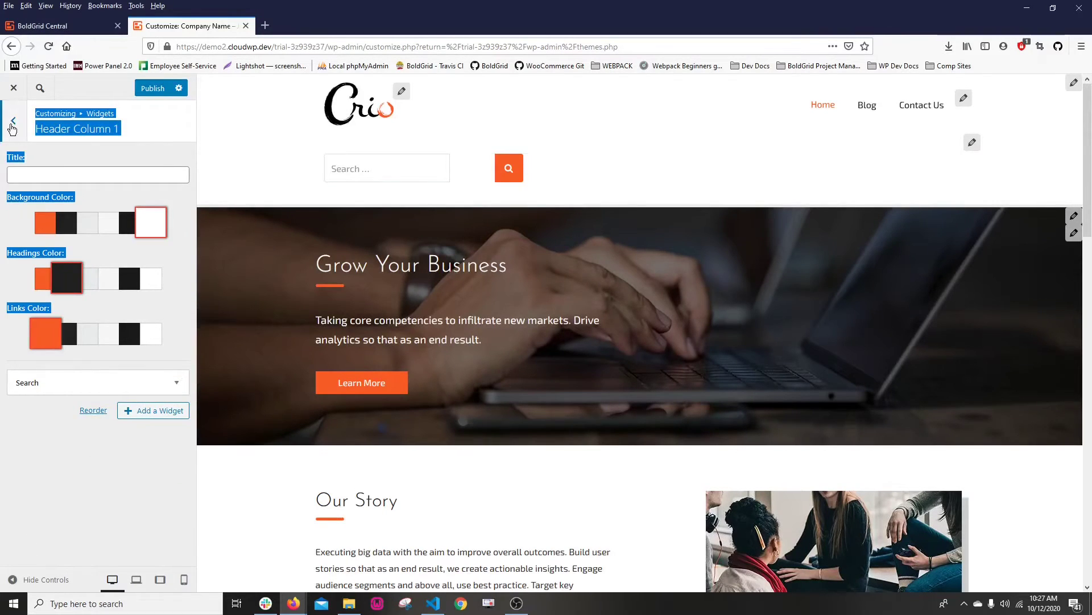
click(13, 120)
Go back to the header Layout settings at the top of the panel and show the publish action options.
click(61, 369)
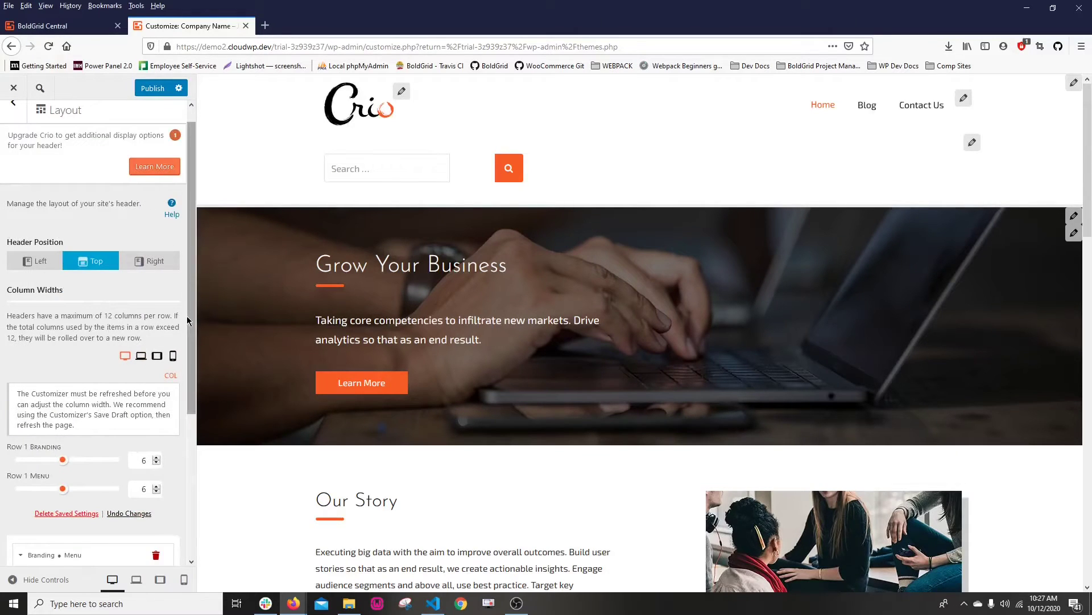
scroll(192, 396, down, 3)
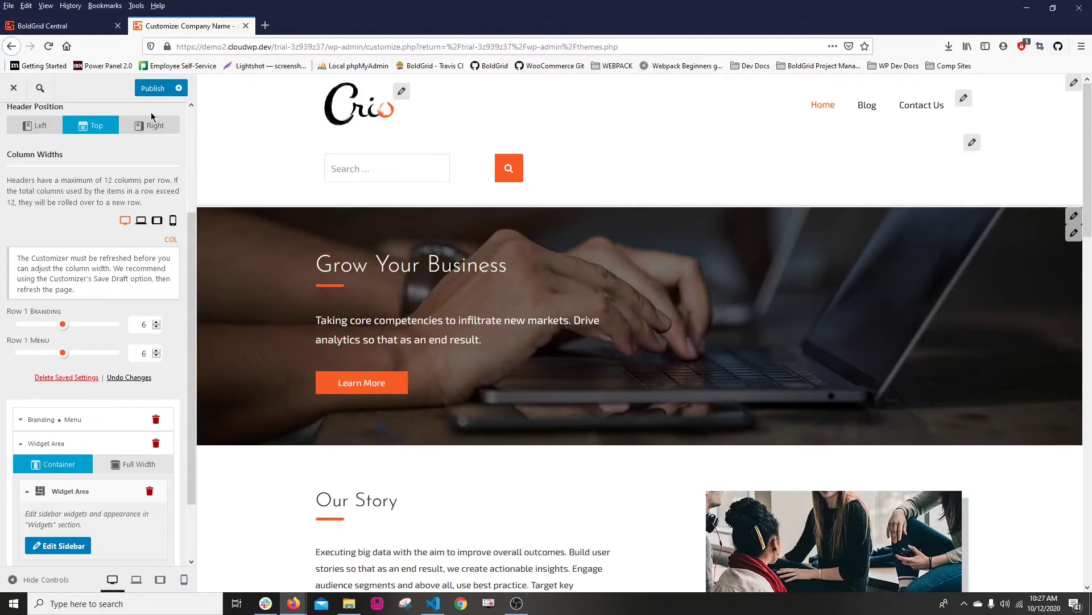
scroll(192, 256, up, 3)
scroll(183, 151, up, 1)
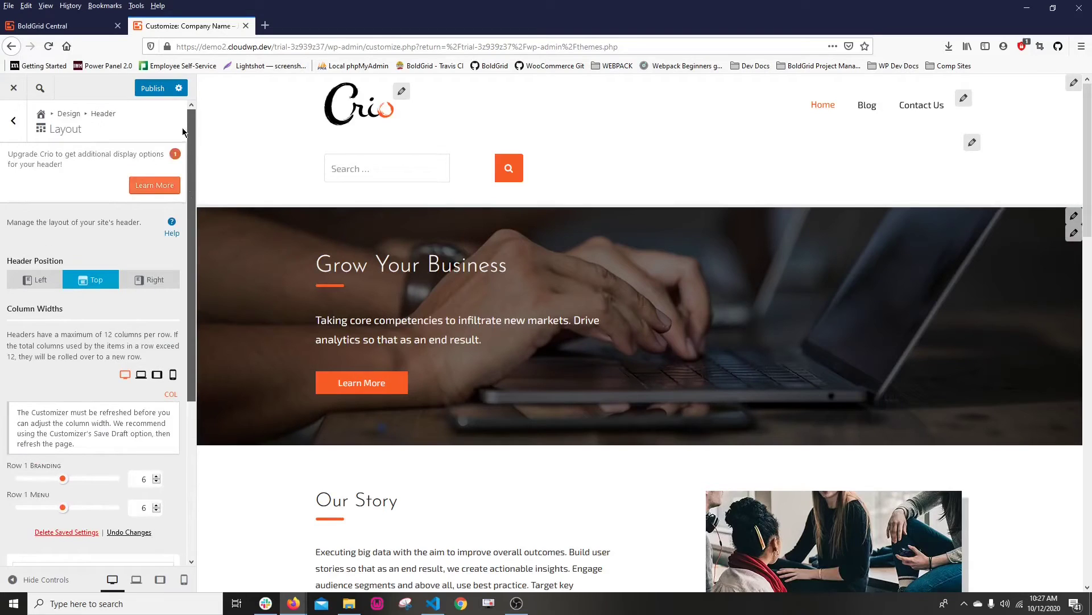
click(179, 89)
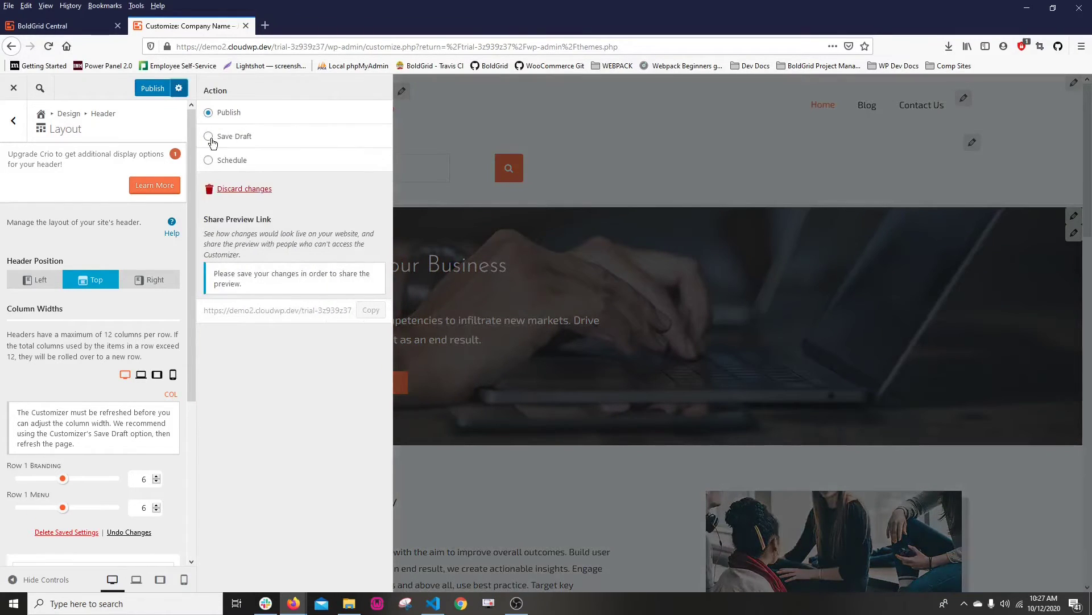
Save the header changes as a draft, reload the Customizer, and return to Design > Header.
click(208, 136)
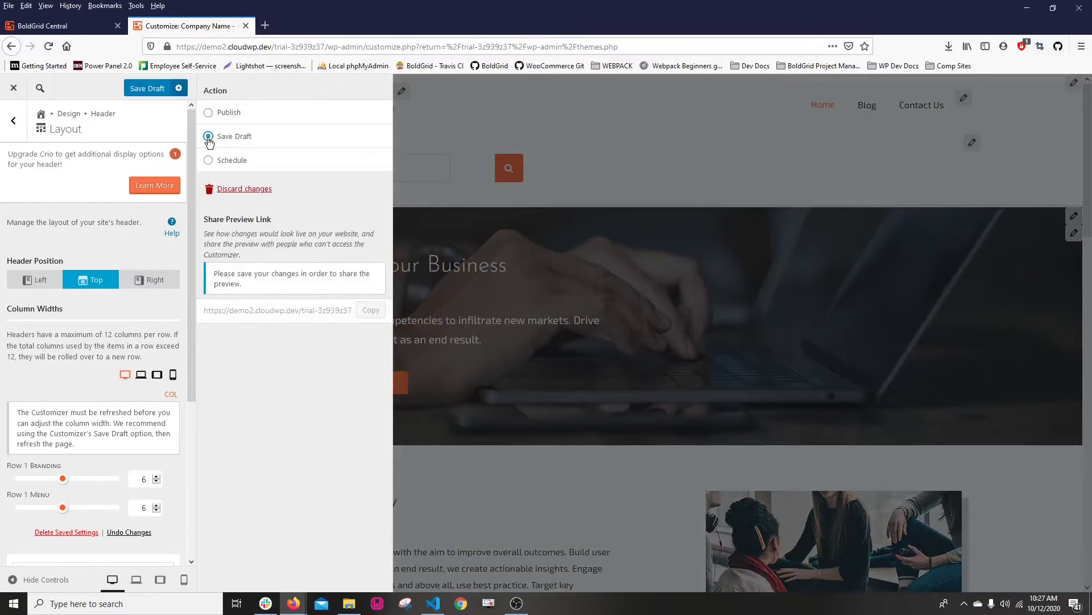
click(159, 100)
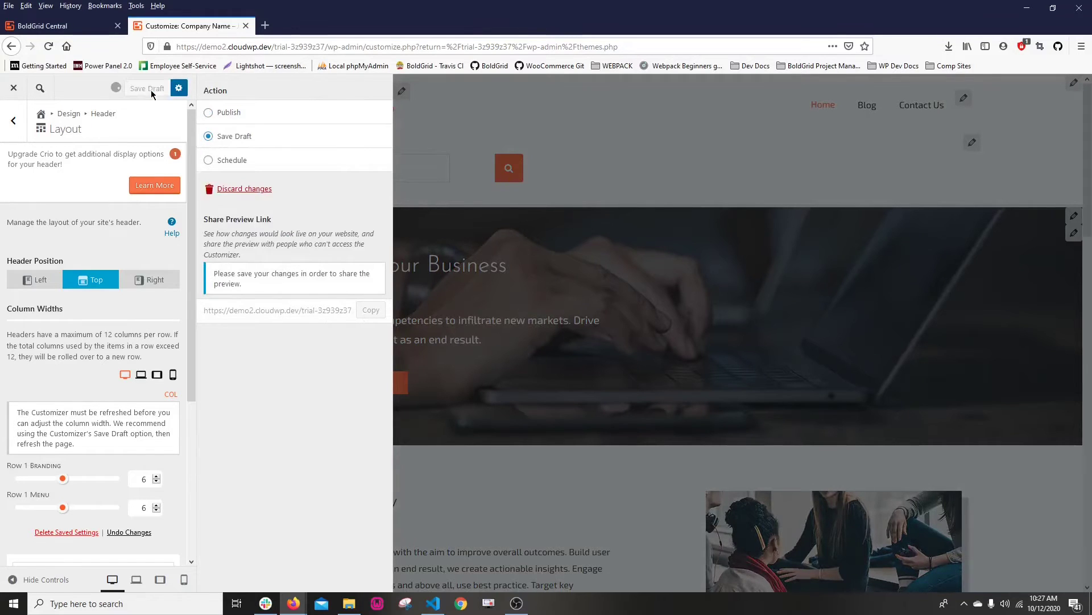
click(49, 46)
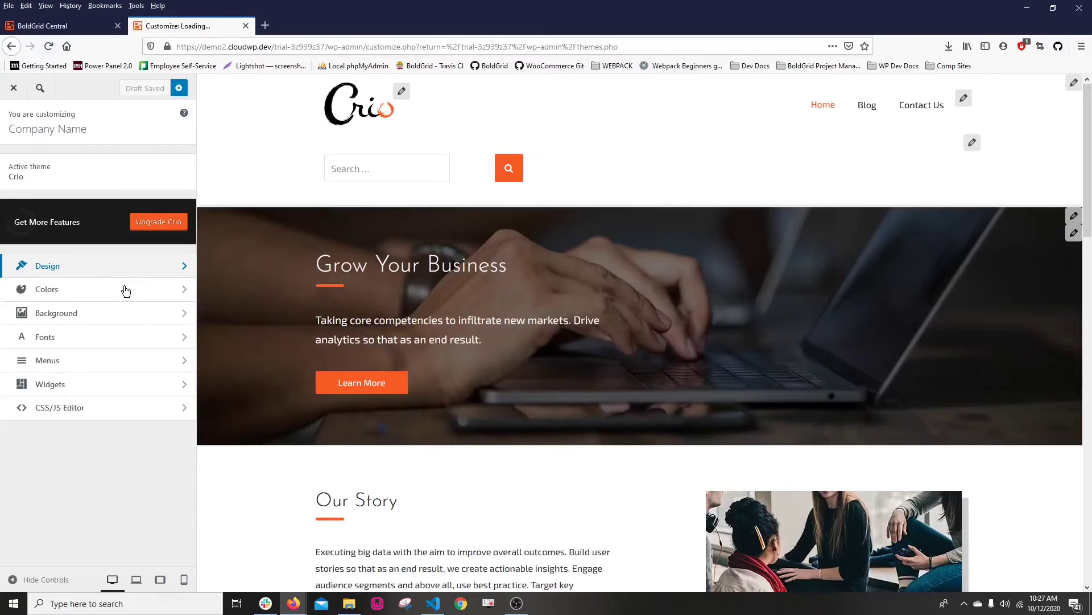
click(105, 265)
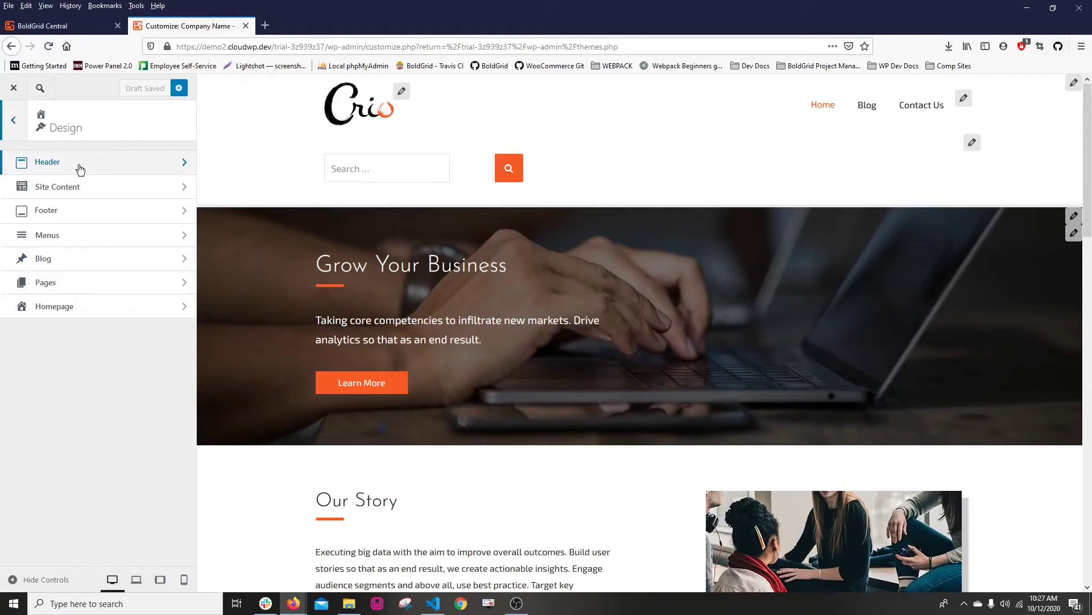
click(79, 169)
Set the Row 2 Widget Area column width to 1 in the header Layout.
click(78, 168)
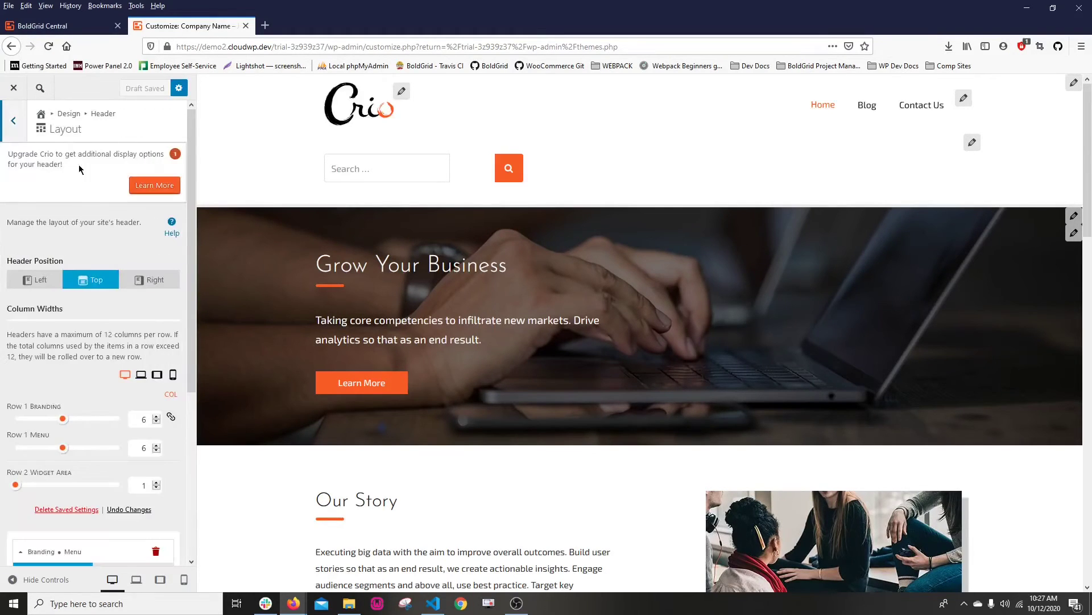
scroll(79, 169, down, 3)
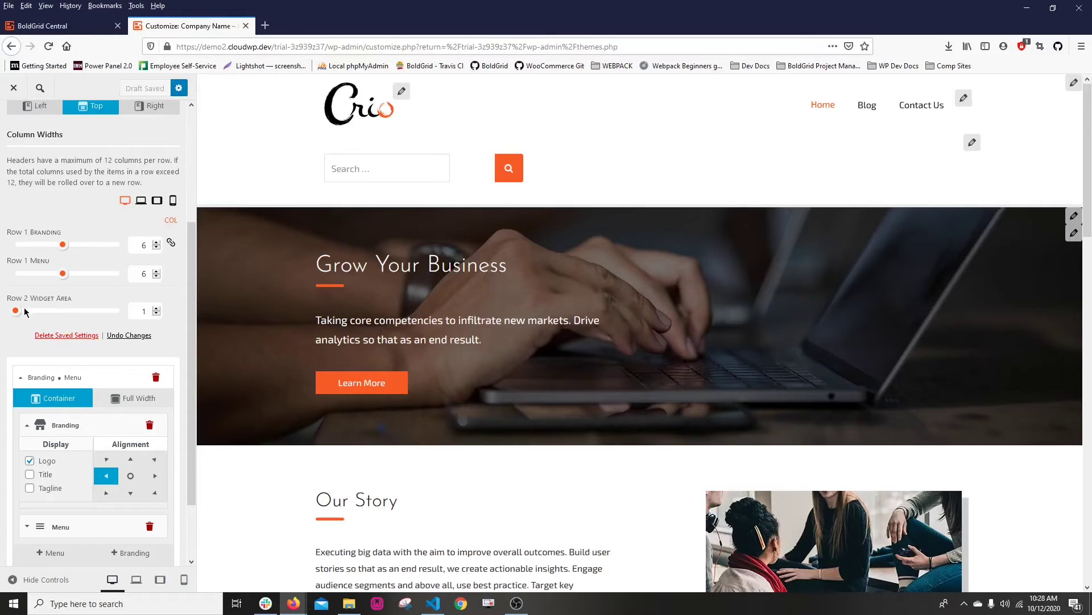
click(149, 310)
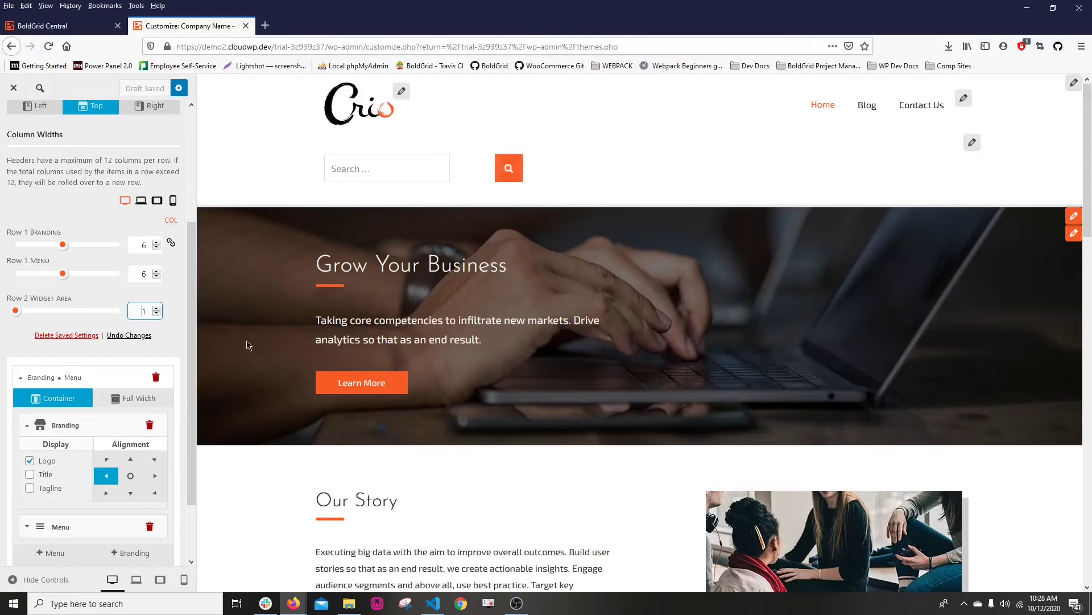
Widen the Row 2 Widget Area to 4 columns, enlarging the search box below the logo.
click(16, 310)
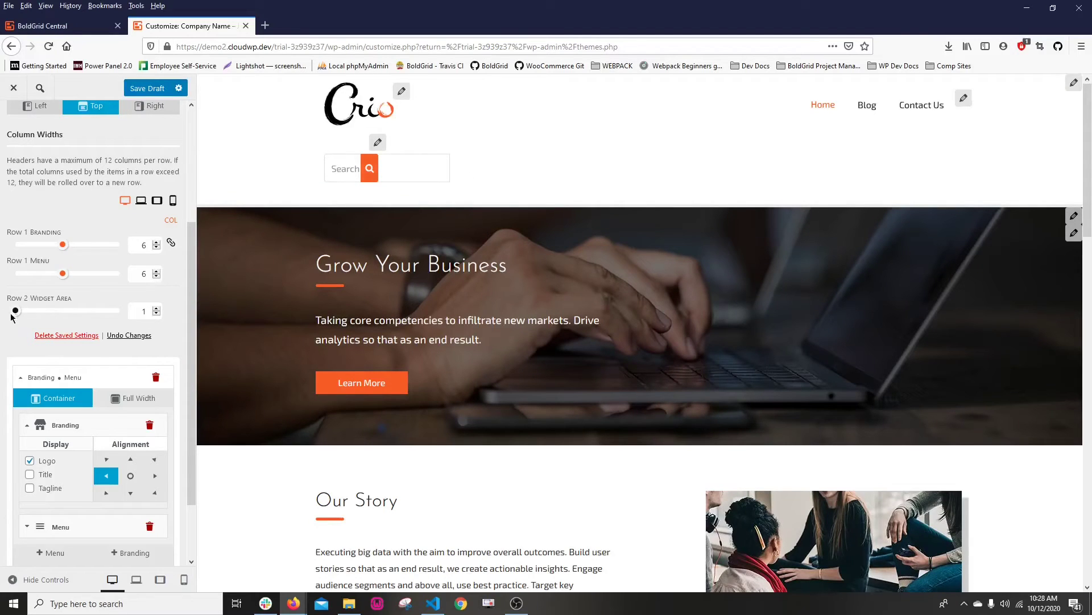
drag(15, 310, 44, 311)
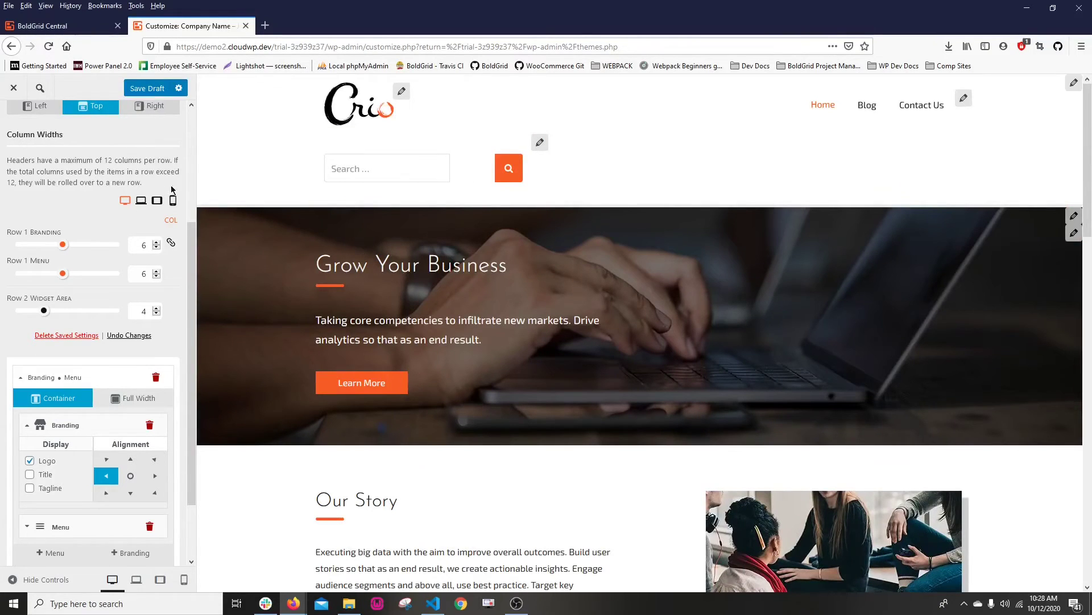
drag(193, 268, 191, 145)
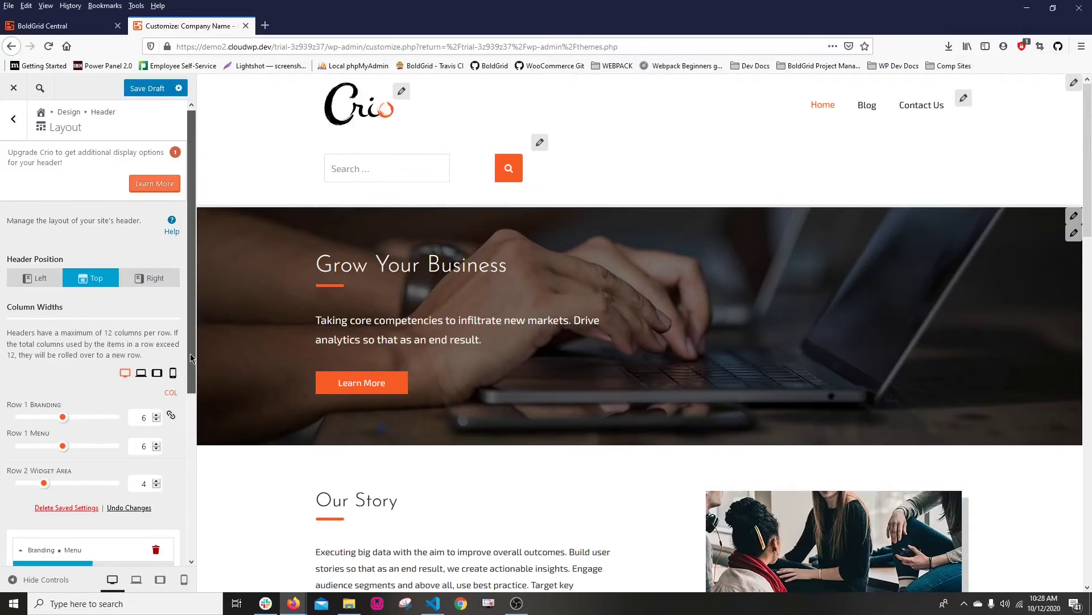
drag(185, 369, 183, 515)
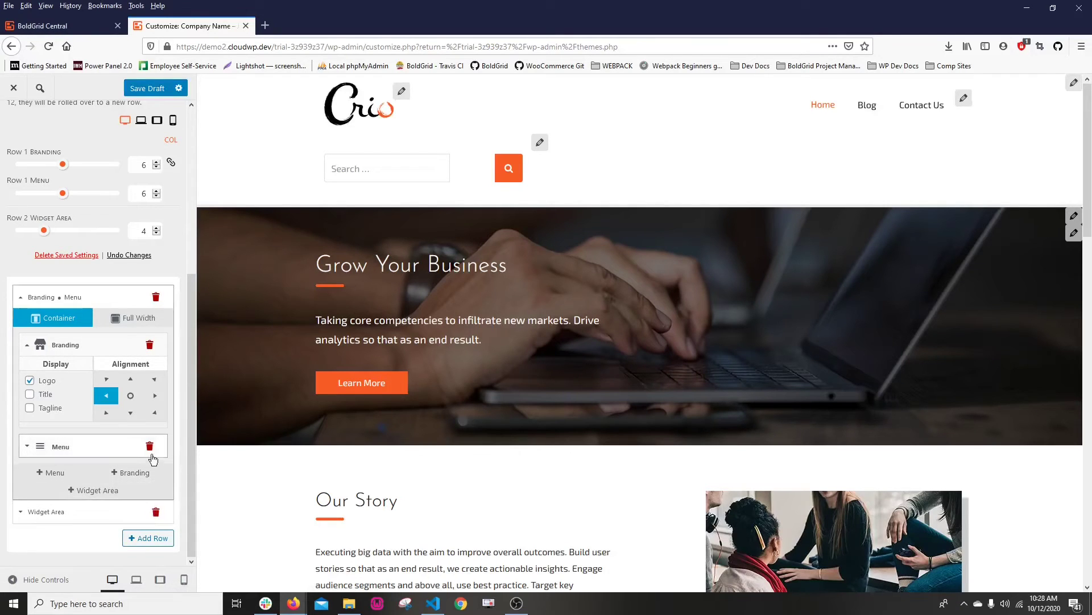
Delete the Widget Area row, leaving only the 6/6 Branding and Menu row.
click(91, 512)
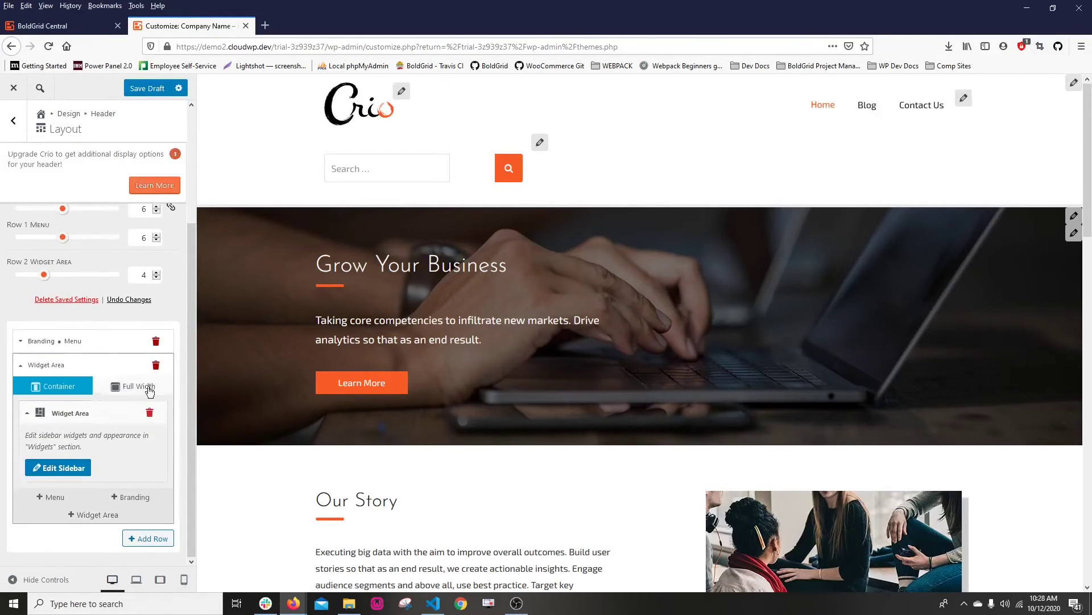
scroll(60, 389, up, 4)
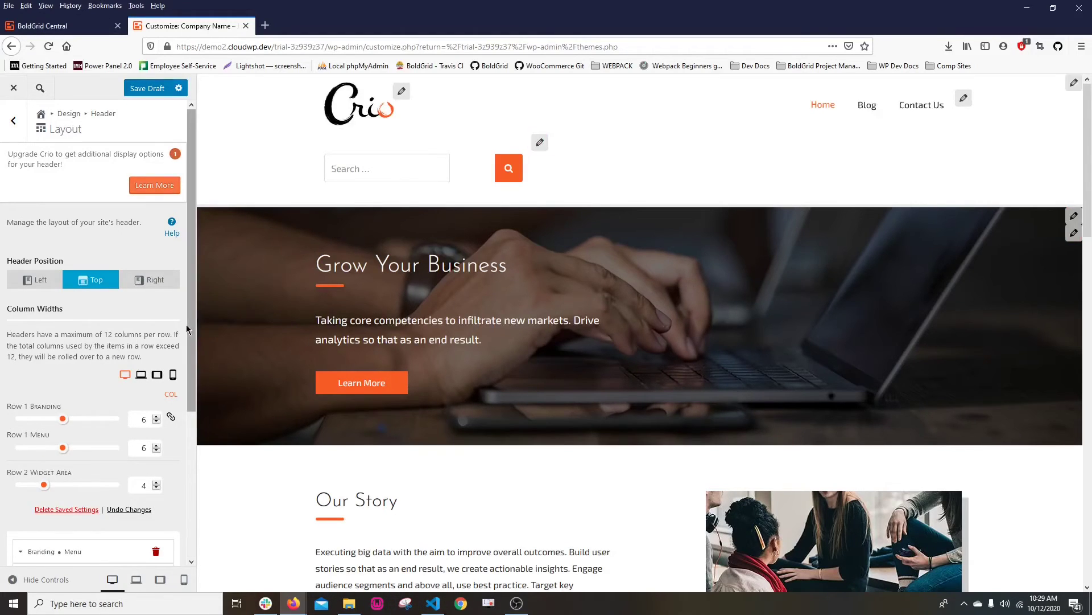
drag(45, 113, 194, 459)
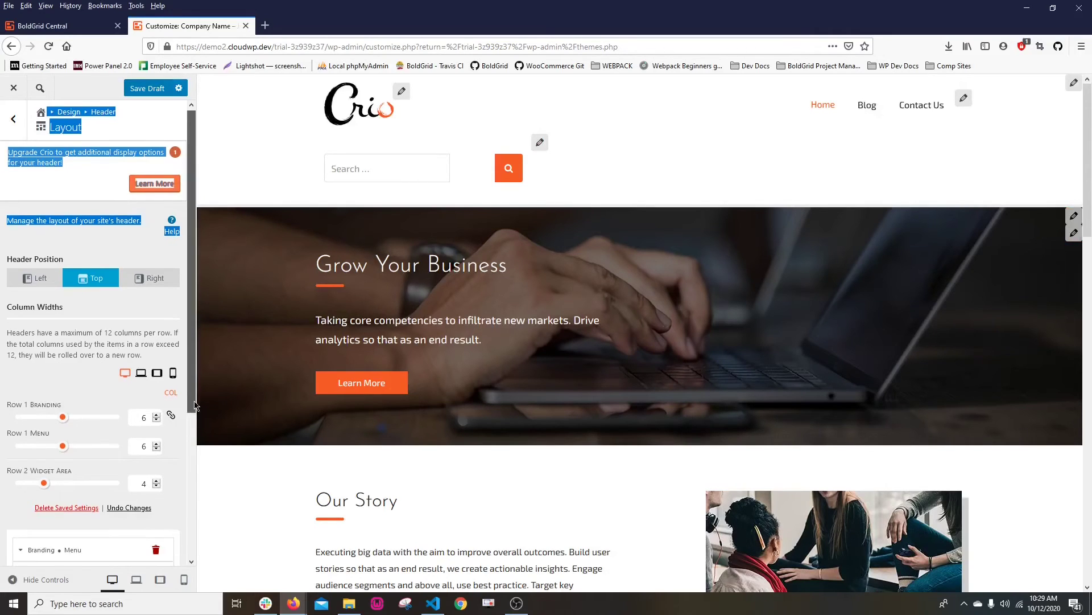
scroll(142, 484, down, 2)
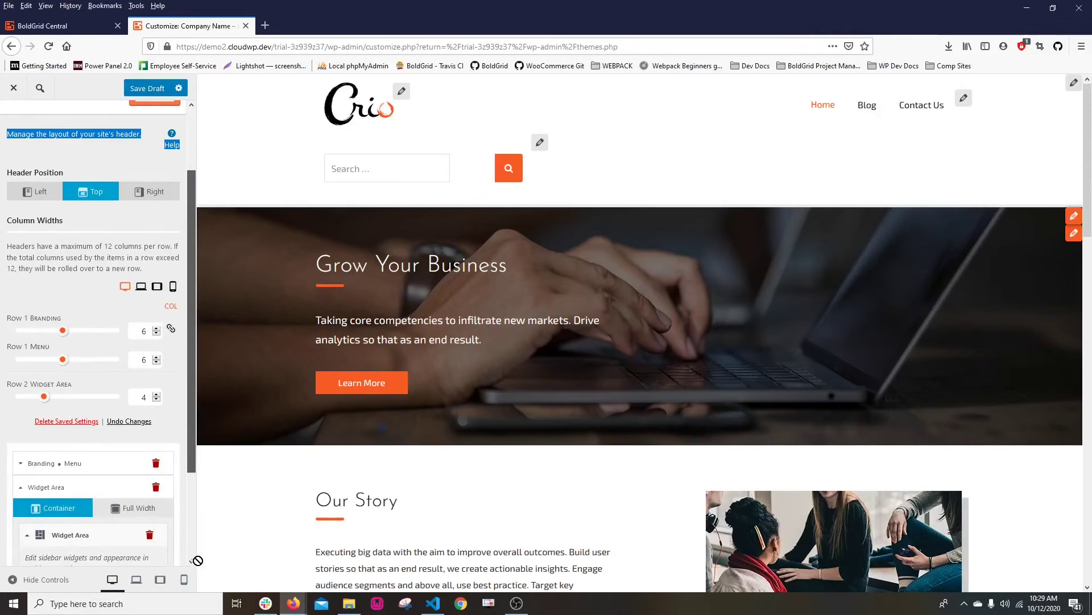
click(150, 535)
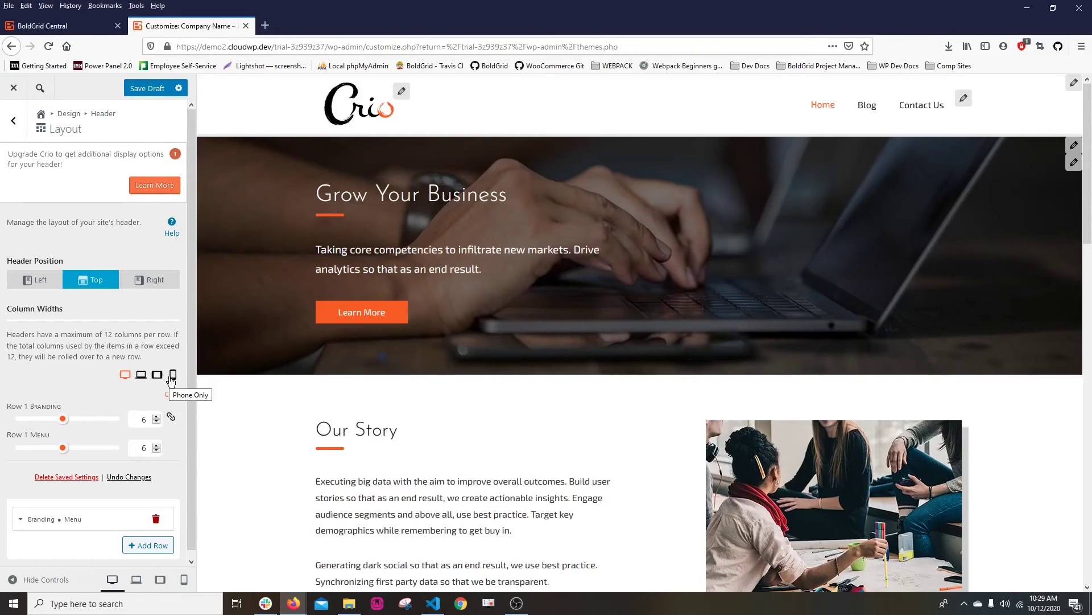
Cycle the Column Widths previews through desktop, laptop, tablet and phone, ending on Phone Only.
scroll(171, 352, down, 1)
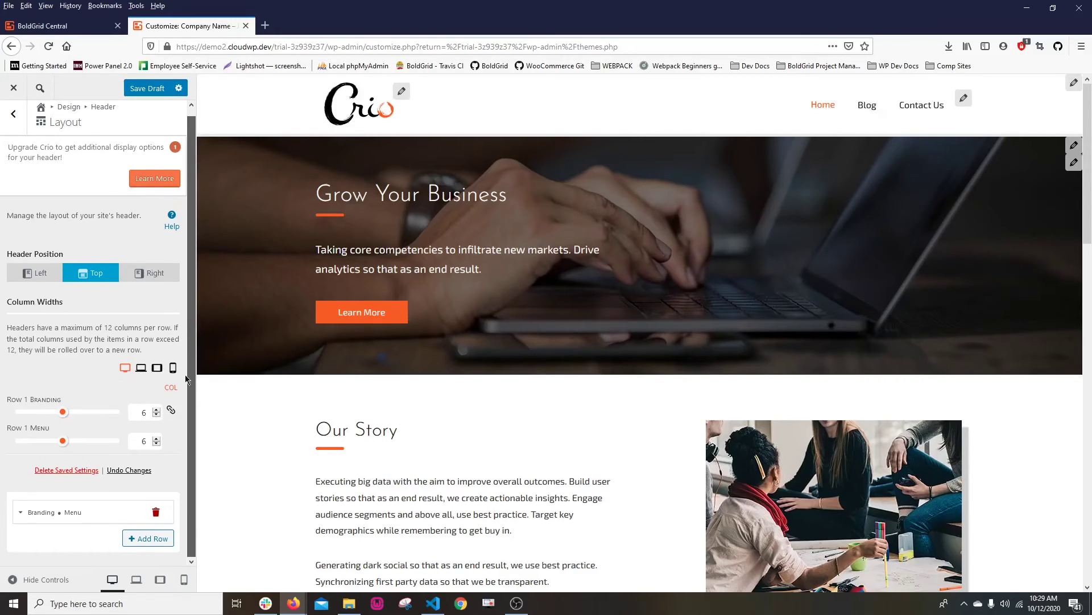
click(141, 369)
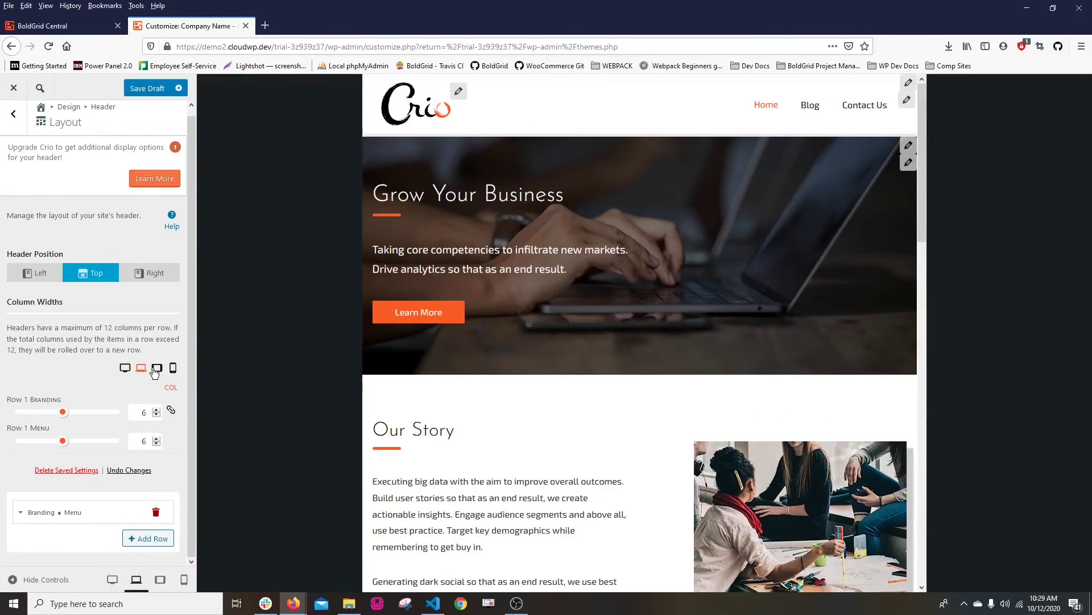
click(156, 368)
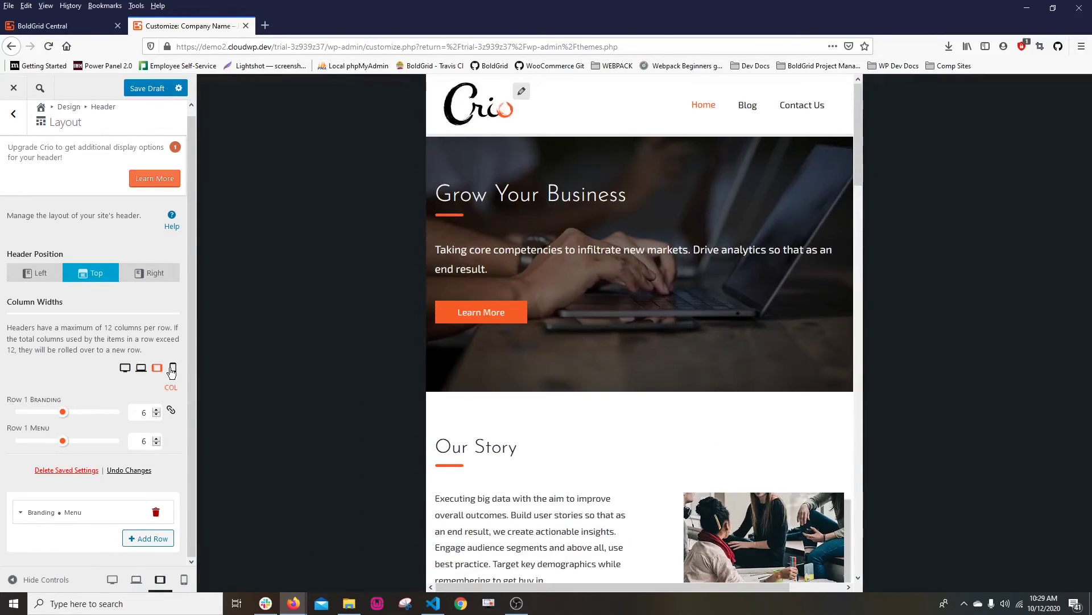
click(173, 369)
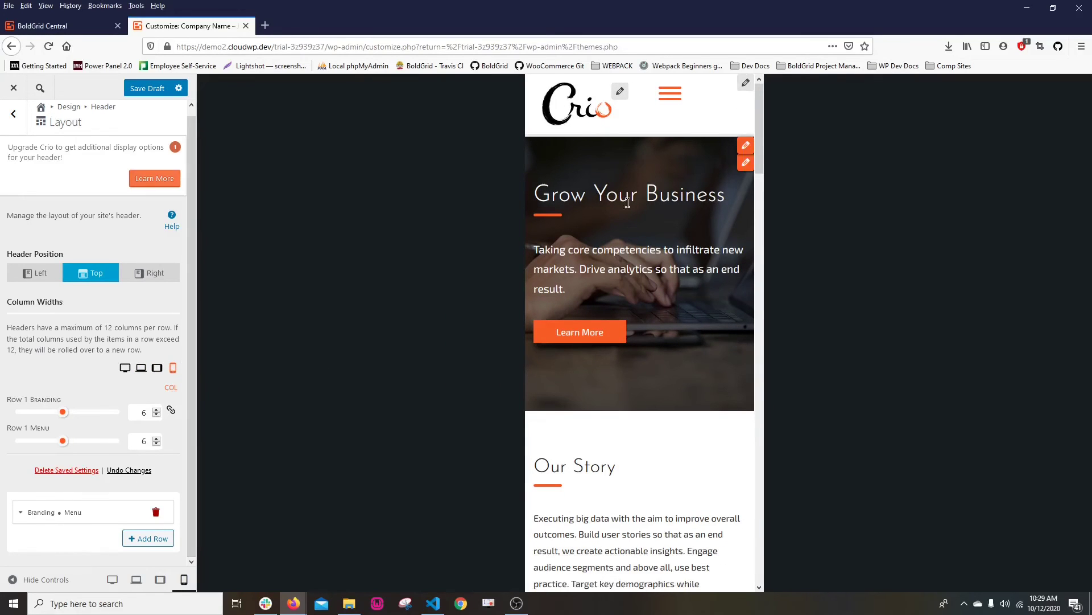
click(157, 368)
click(125, 369)
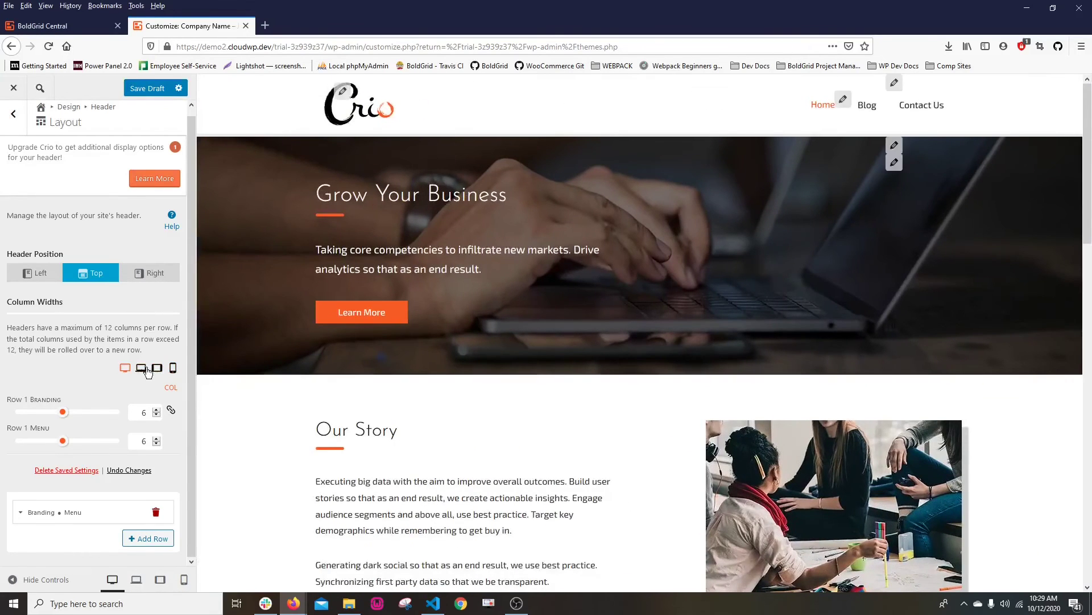
click(142, 368)
click(157, 370)
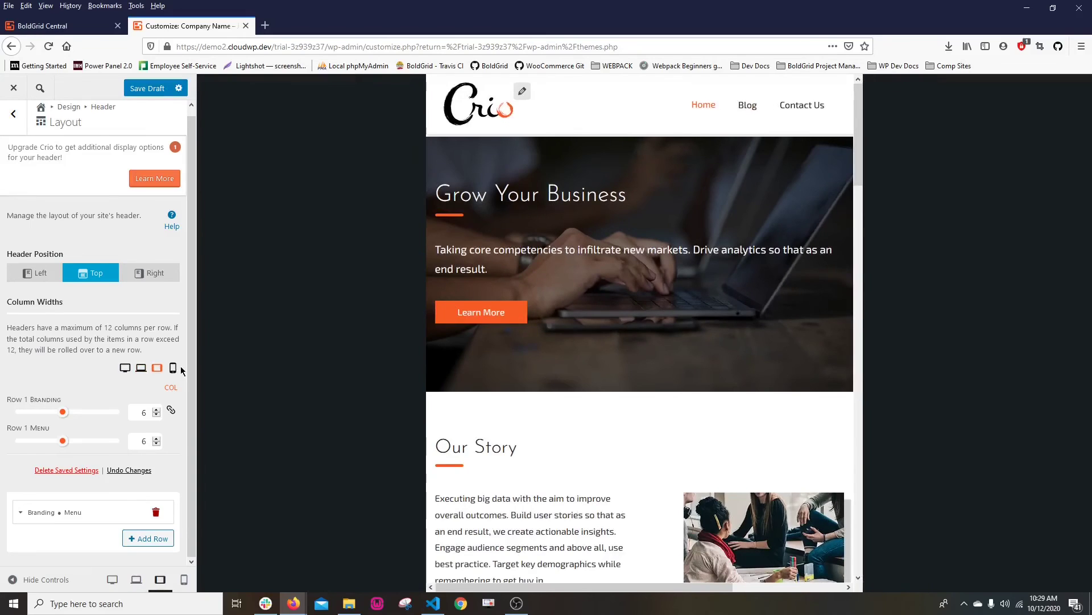
click(173, 370)
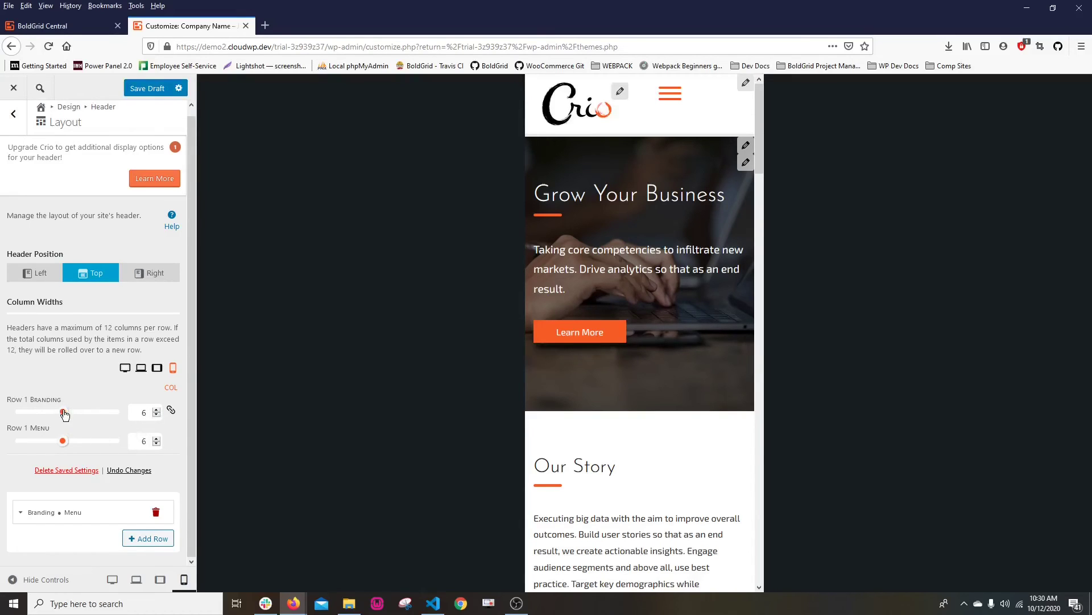
Set phone Branding and Menu to 12 columns each, test the mobile menu, then view tablet.
drag(63, 415, 220, 420)
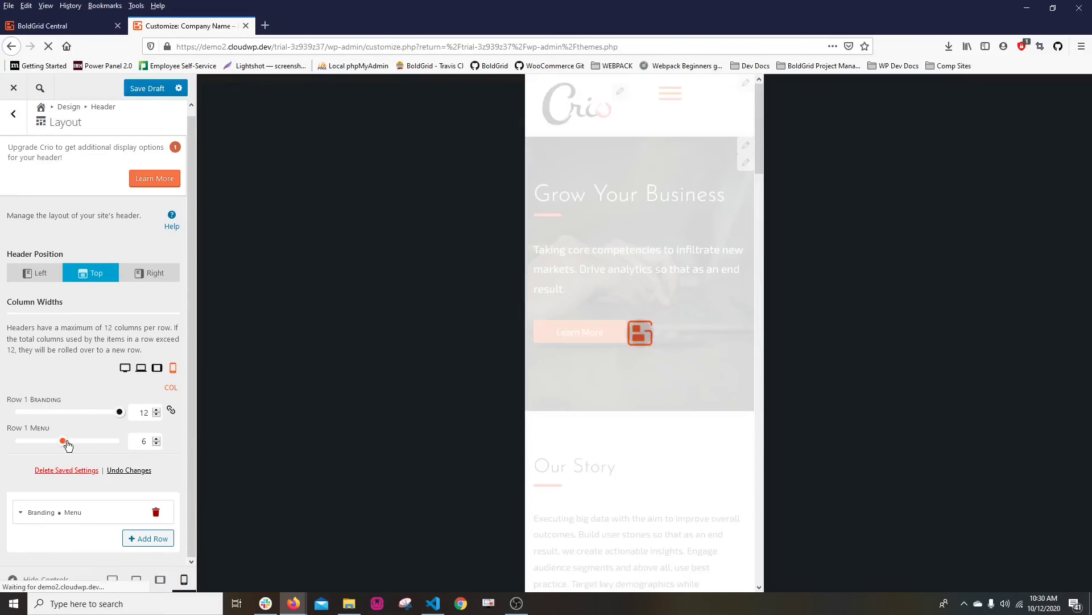
drag(66, 443, 201, 447)
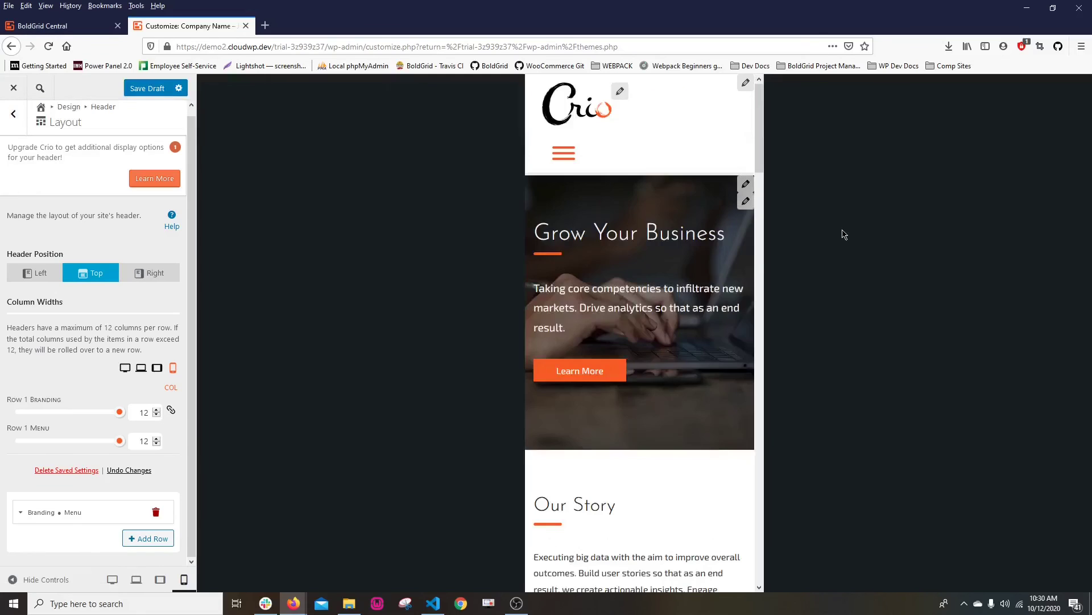
click(567, 155)
click(566, 154)
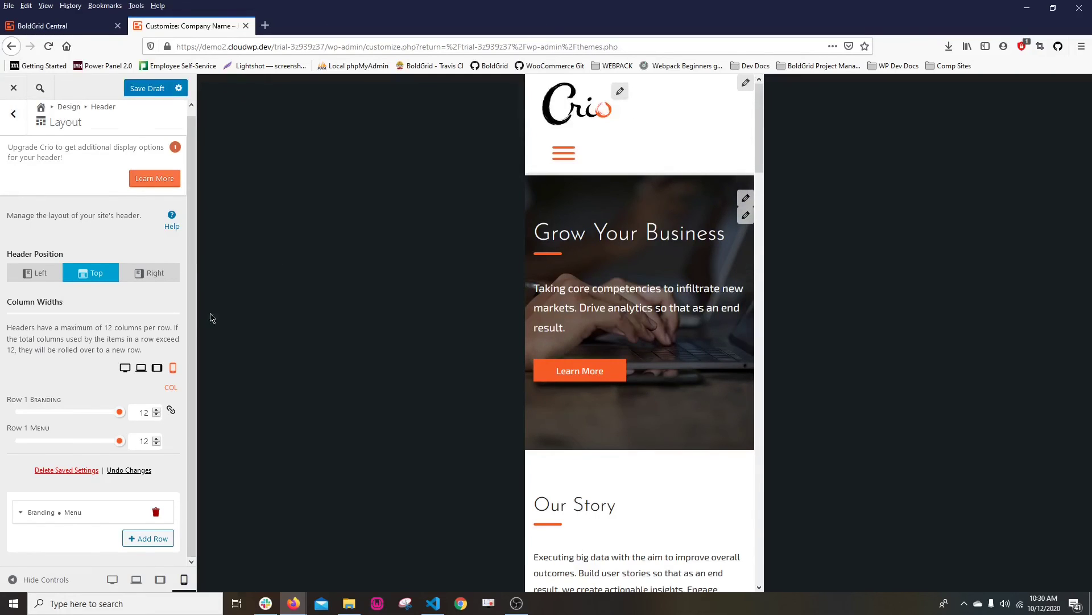
click(159, 368)
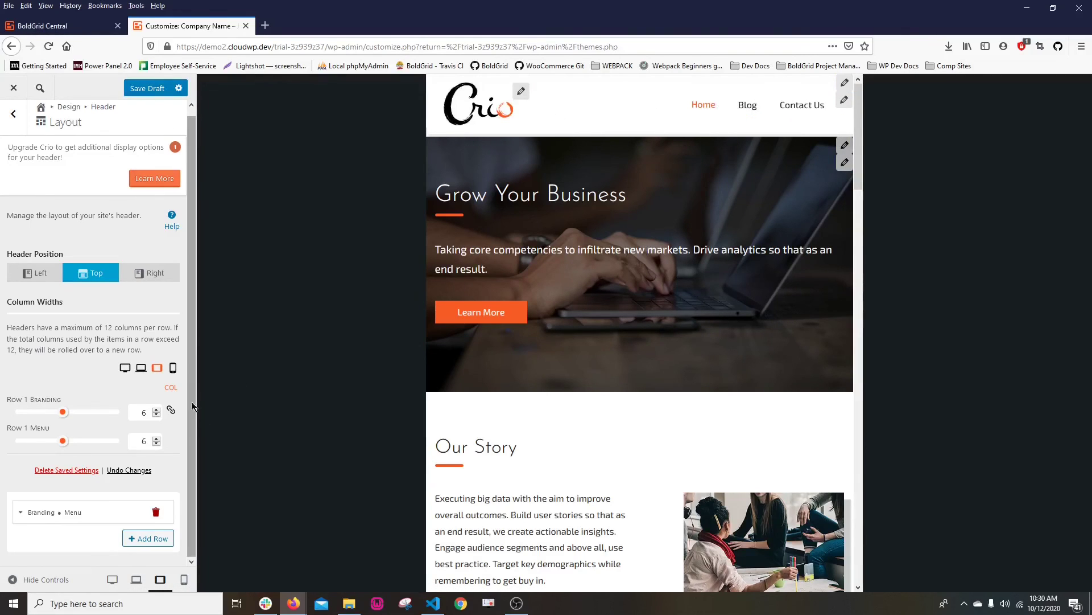
Check the laptop and desktop previews to confirm branding and menu remain at 6/6 columns.
click(141, 368)
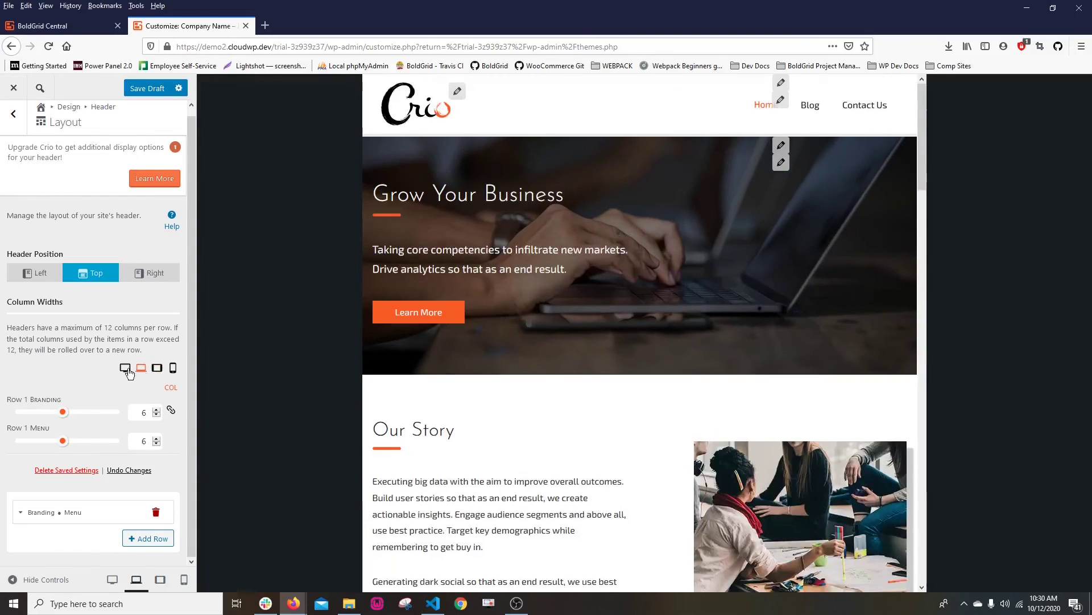
click(125, 369)
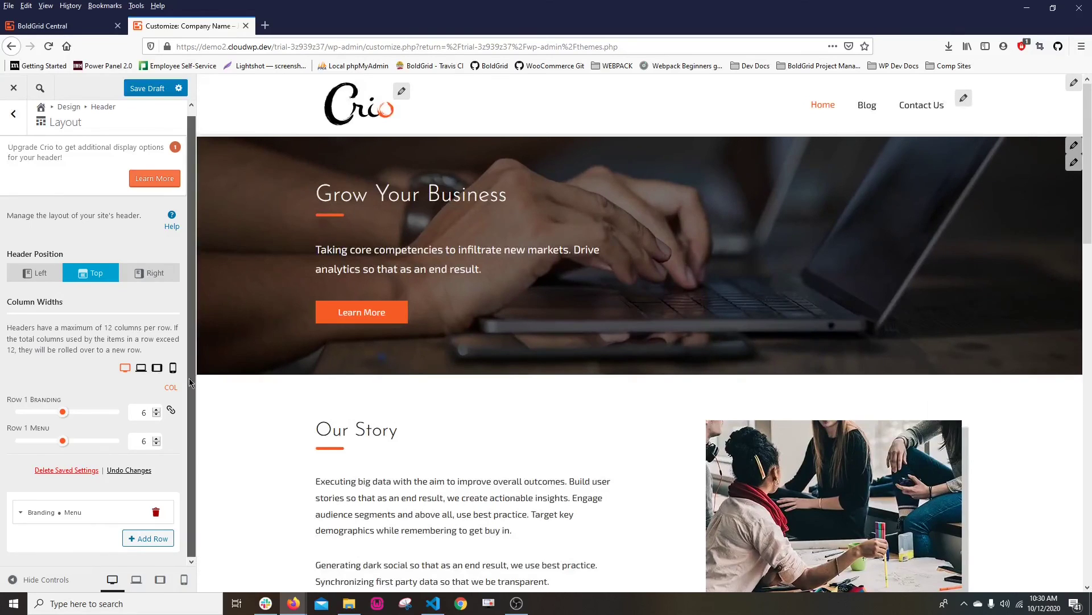
click(156, 371)
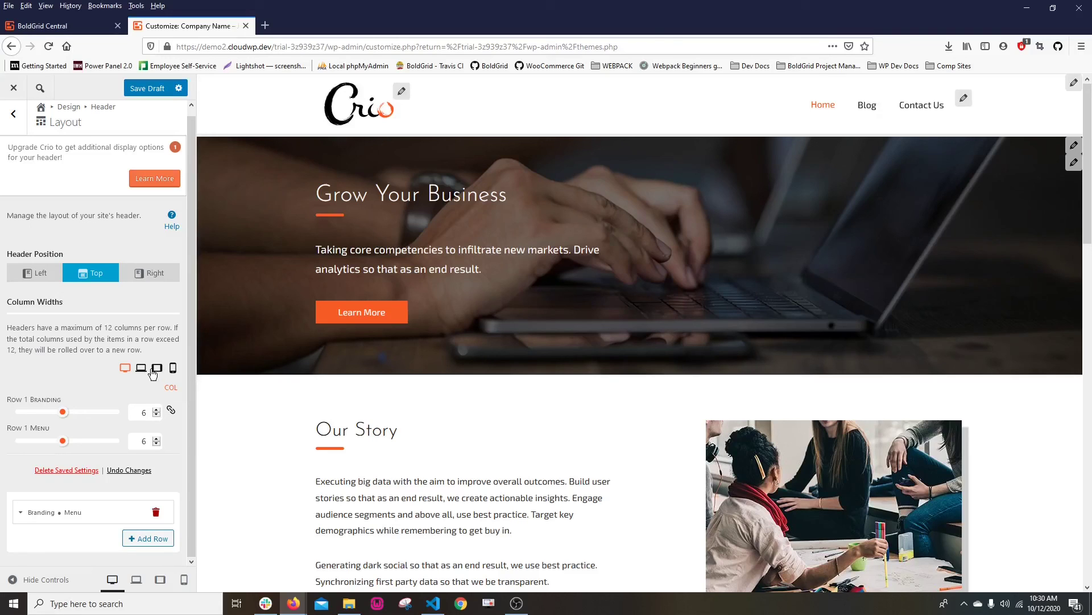